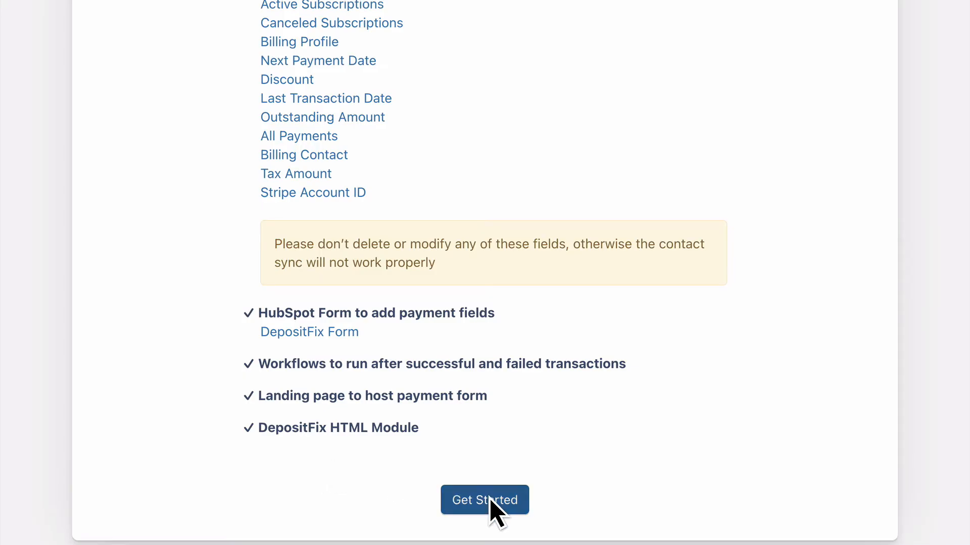
Finish the setup screen and create a new payment form named "My new form".
left_click(491, 500)
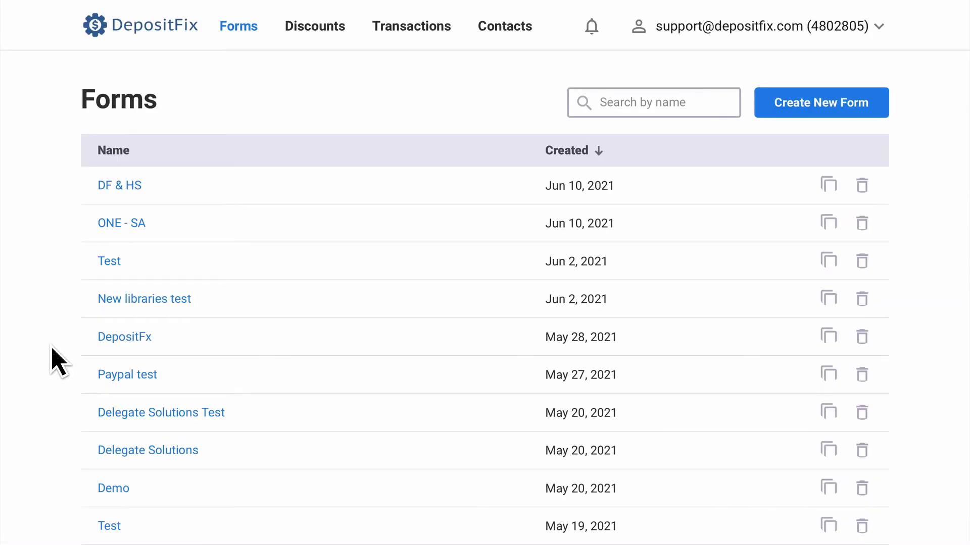
left_click(822, 116)
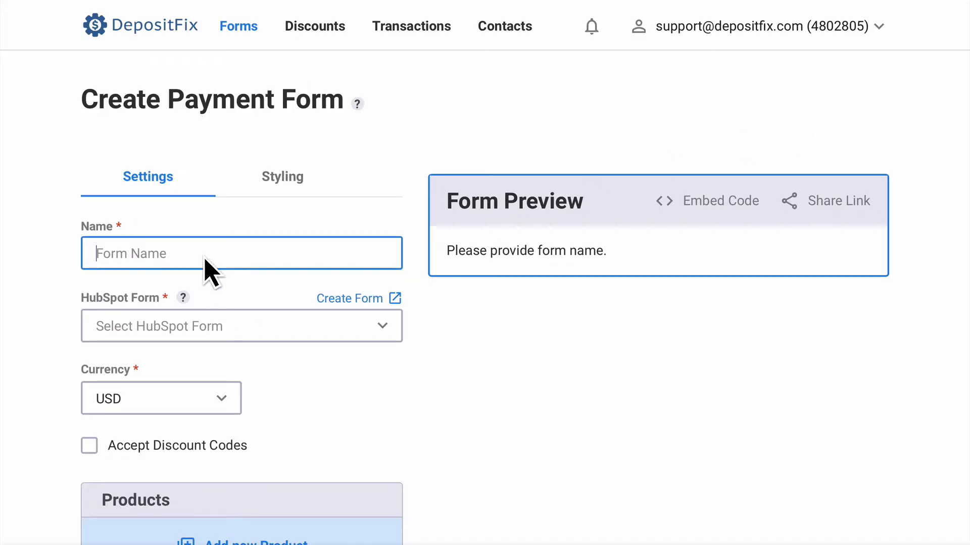
type("My new fo")
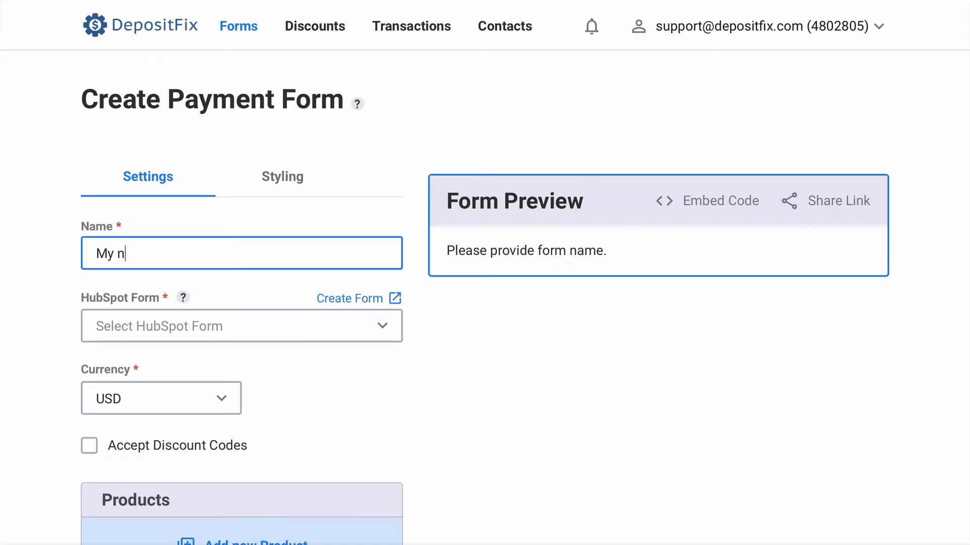
type("rm")
left_click(219, 329)
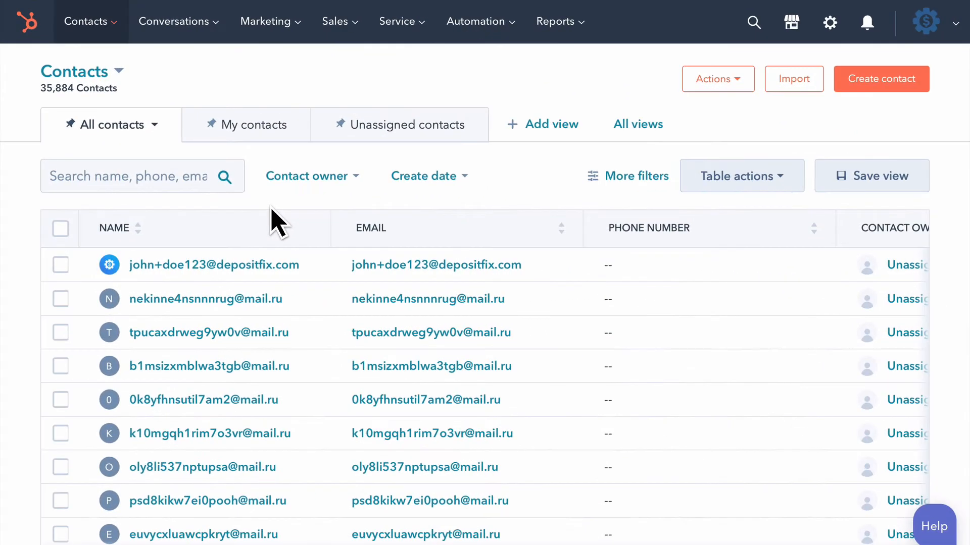
Switch to HubSpot and open its lead capture forms.
left_click(285, 31)
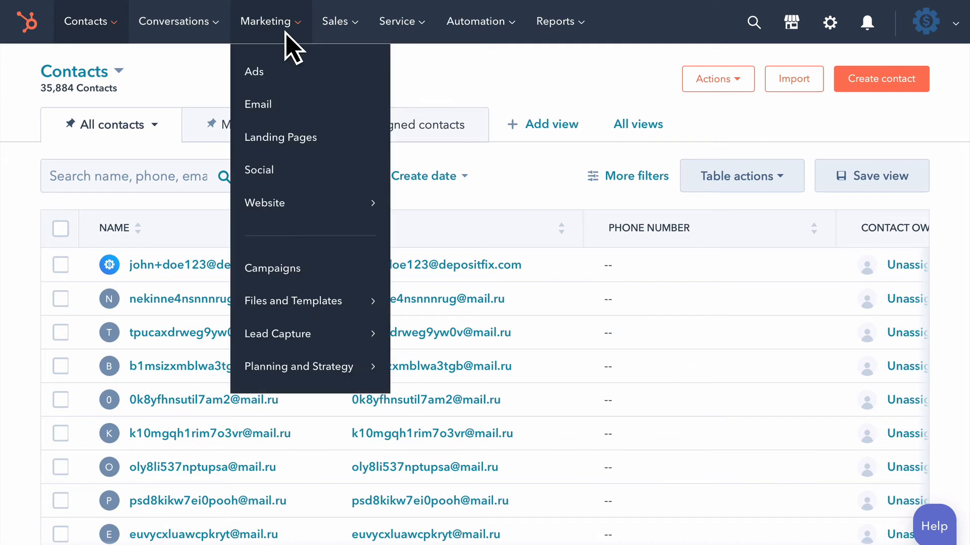
mouse_move(288, 339)
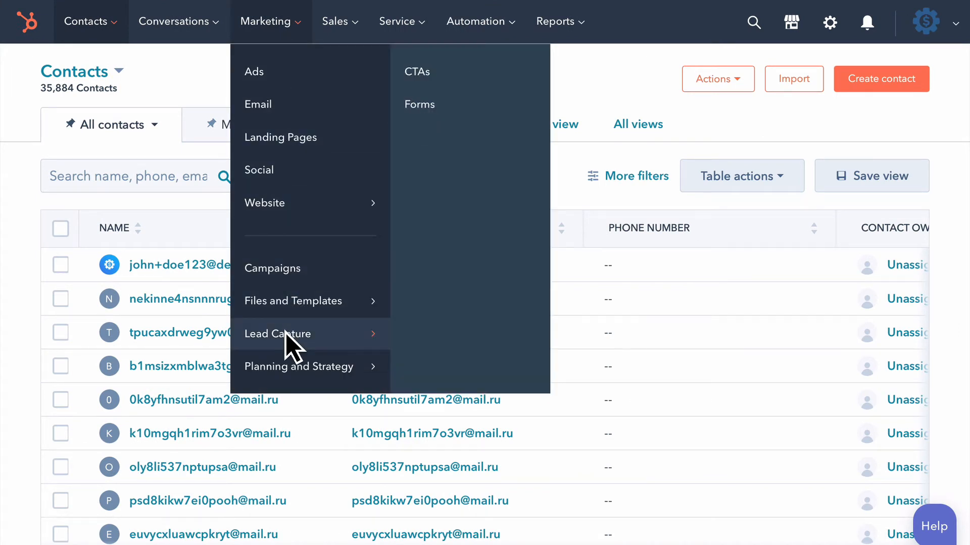
left_click(450, 119)
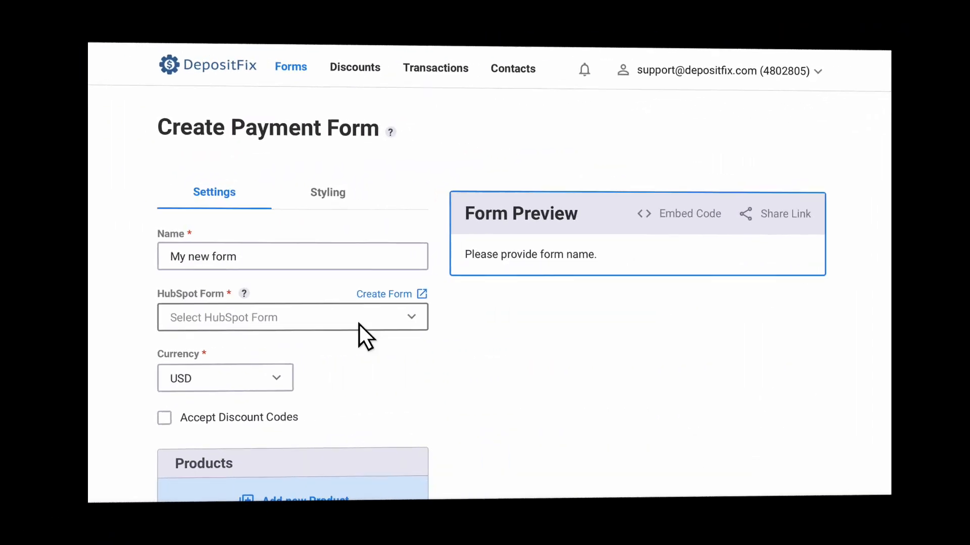
Back in DepositFix, choose DepositFix Form as the HubSpot form for the payment form.
left_click(321, 333)
scroll(273, 489, "down", 2)
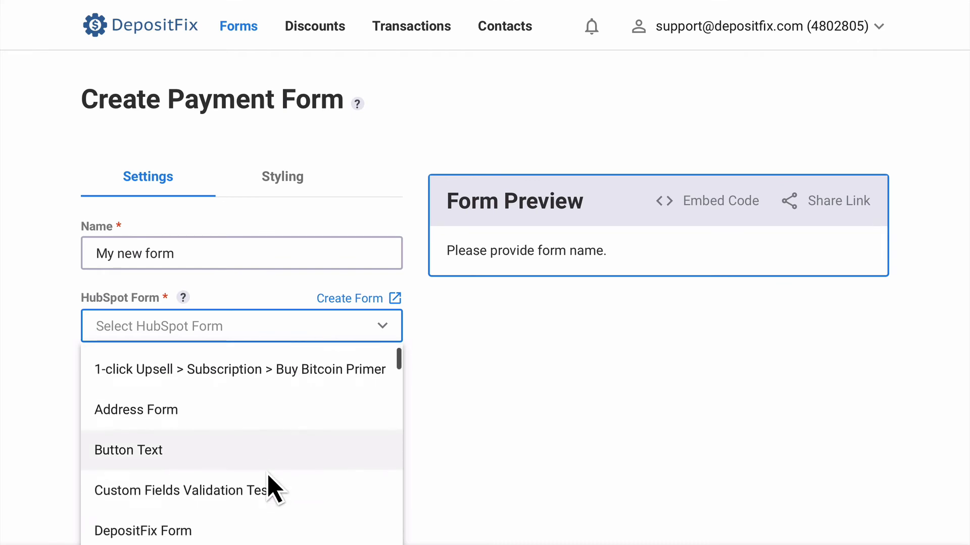
left_click(205, 505)
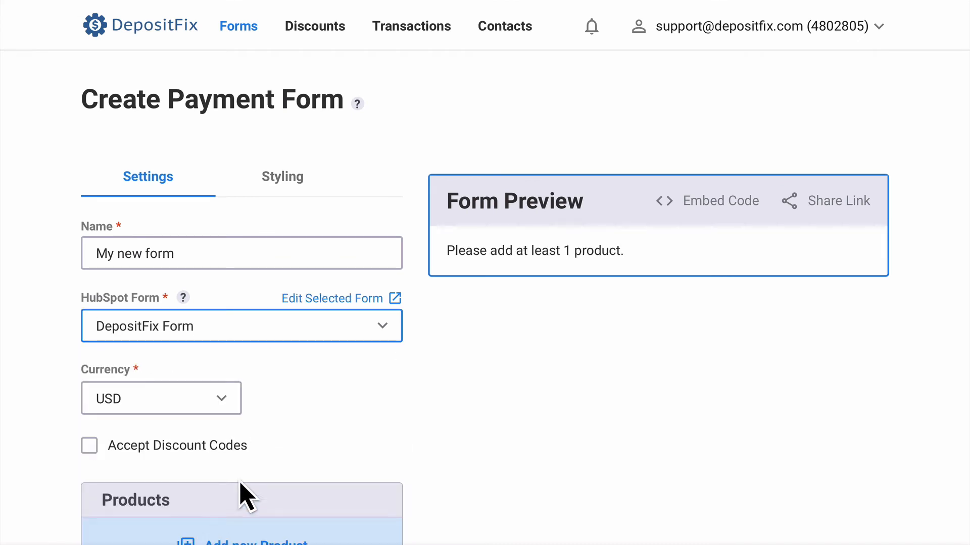
Add a product named "Product 1" with an amount of 100 to the payment form.
scroll(411, 374, "down", 10)
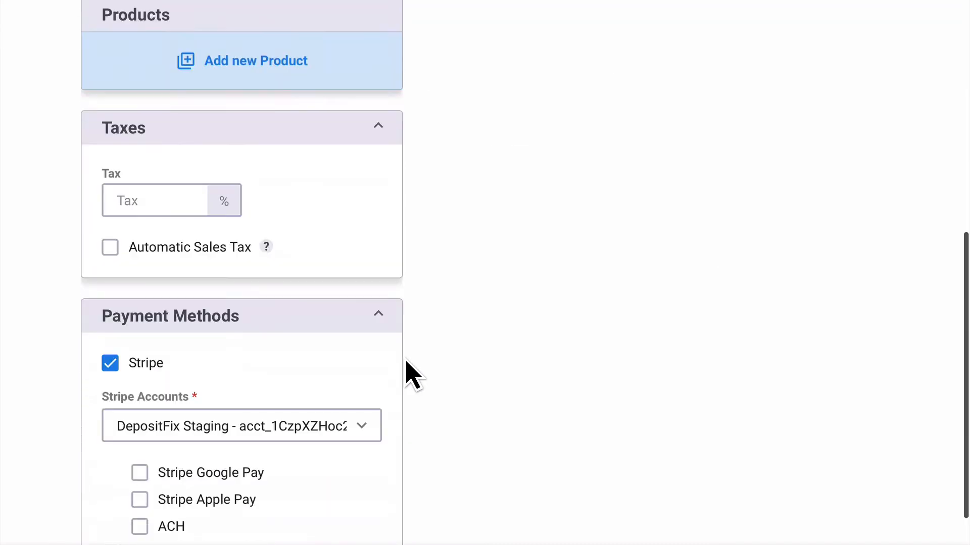
left_click(273, 74)
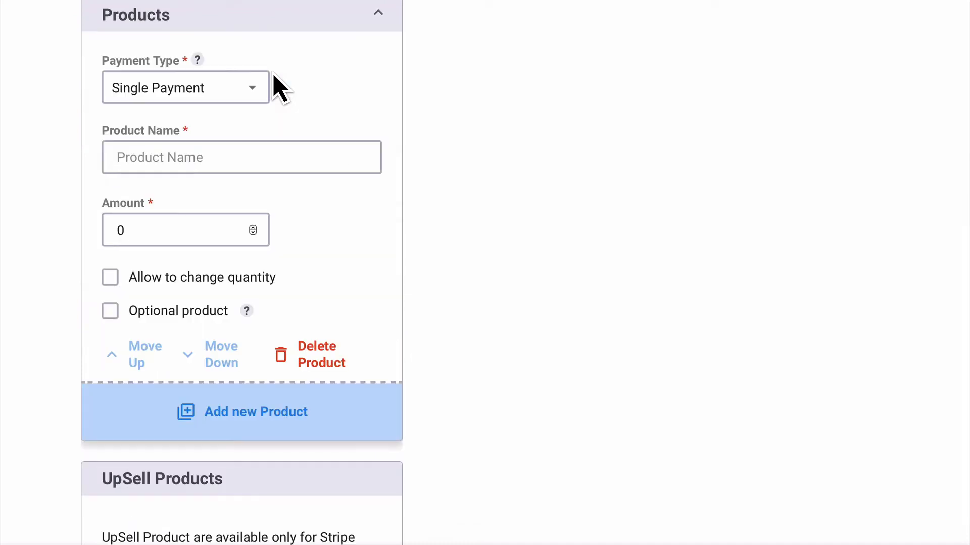
left_click(183, 164)
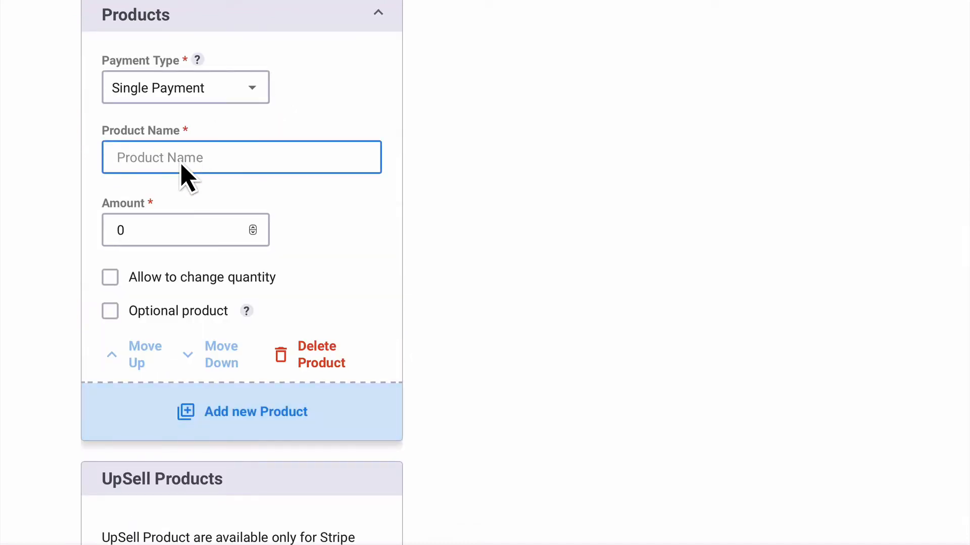
type("Product 1")
left_click(123, 234)
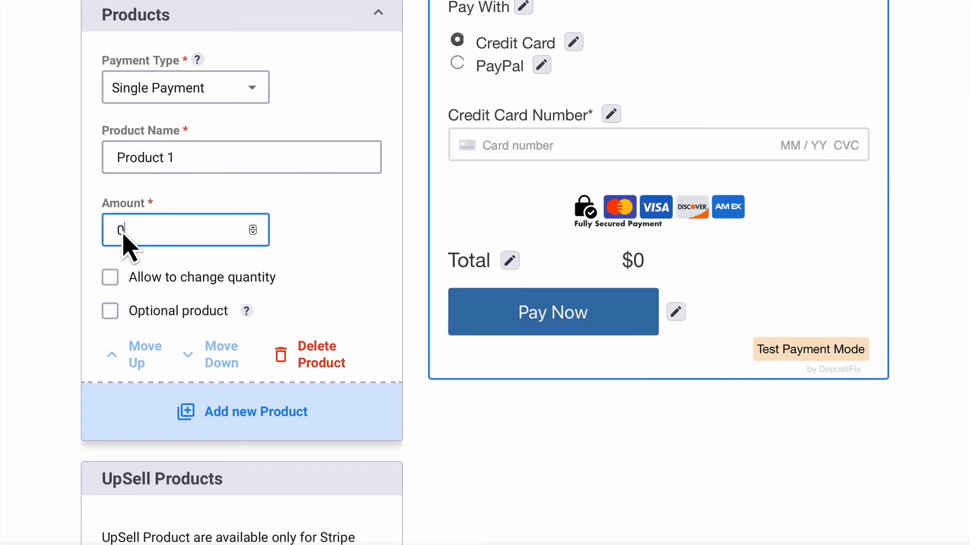
key("BackSpace")
type("100")
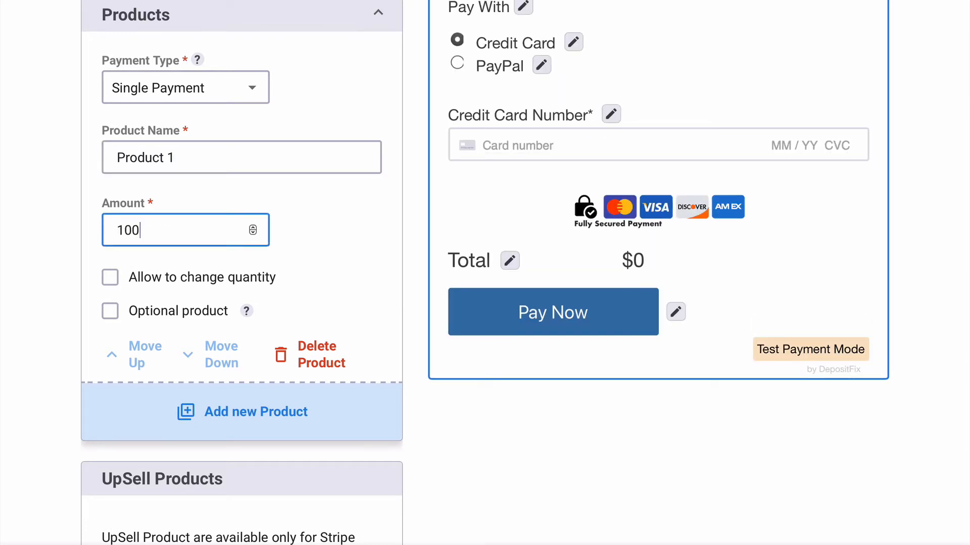
left_click(396, 251)
Review the form preview's contact and payment fields alongside the form and product settings.
scroll(397, 247, "up", 5)
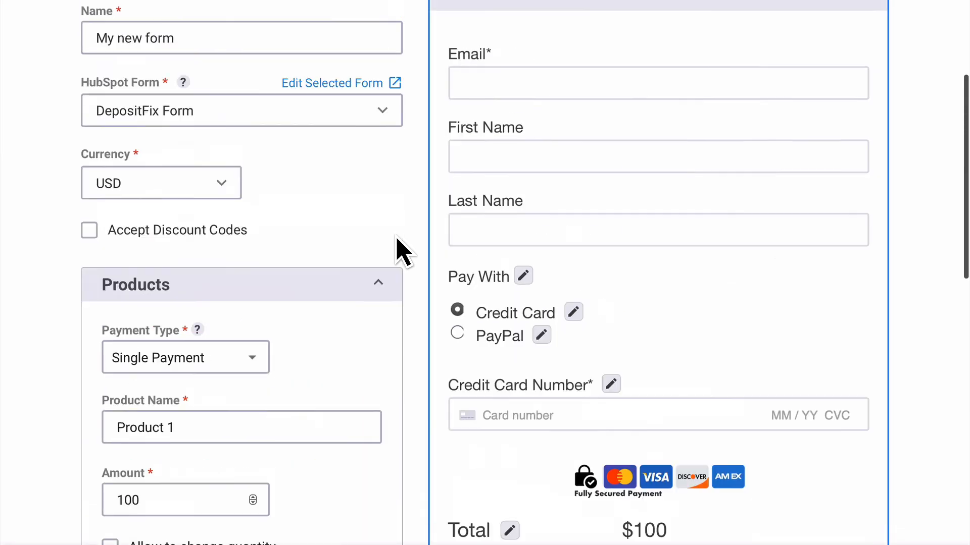
scroll(402, 250, "up", 3)
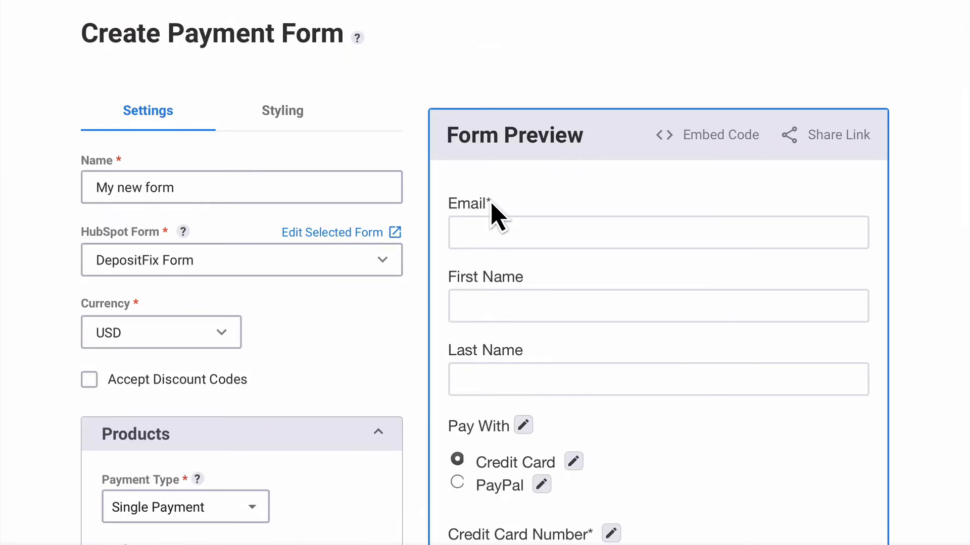
scroll(571, 222, "down", 8)
scroll(569, 235, "up", 3)
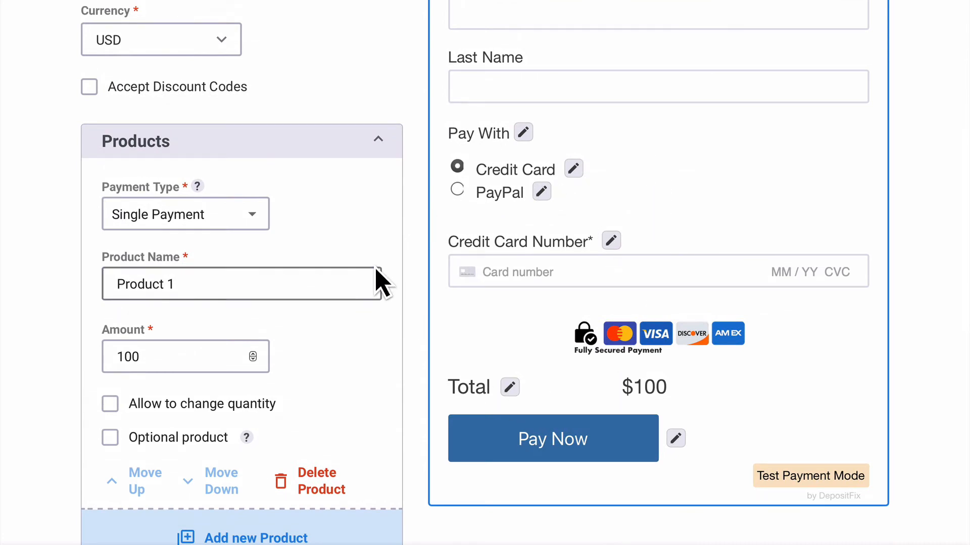
scroll(379, 277, "up", 7)
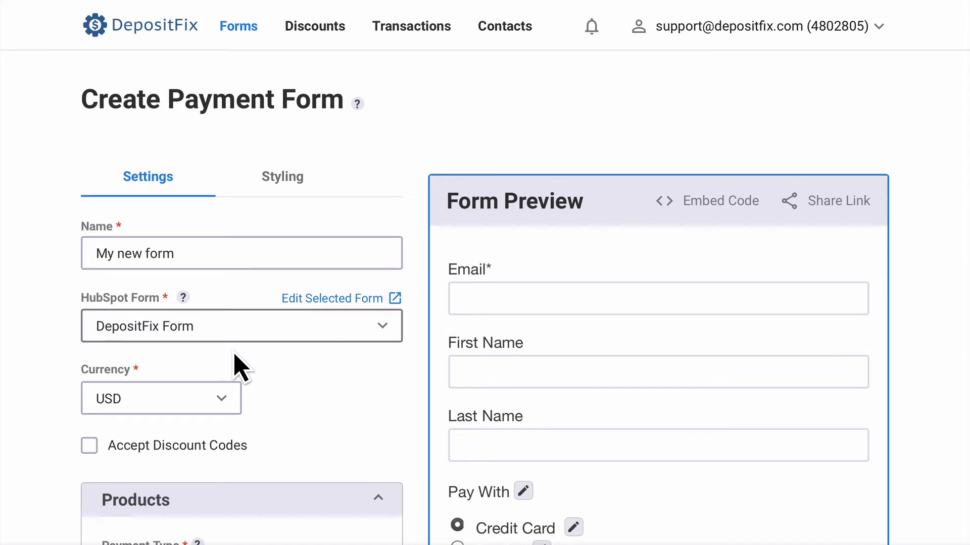
scroll(234, 354, "down", 3)
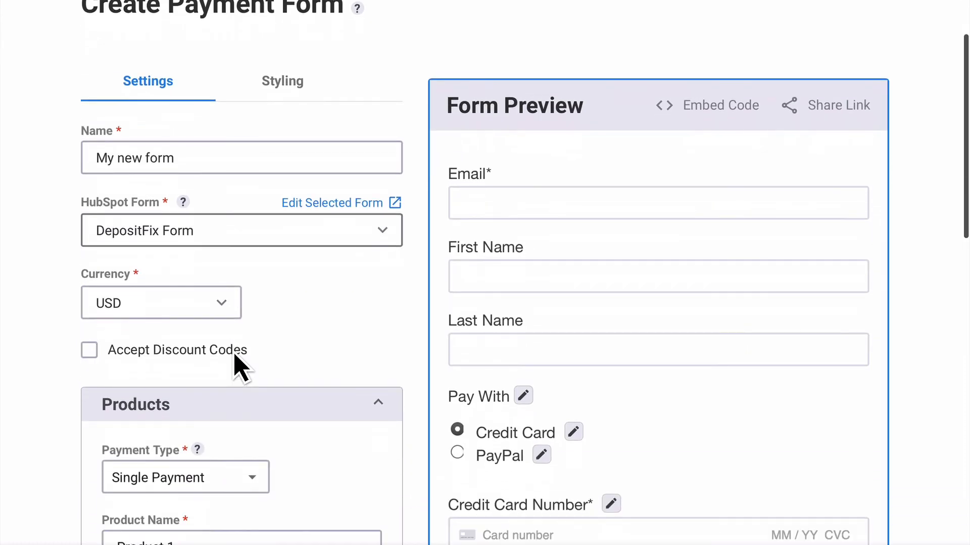
scroll(234, 364, "down", 2)
scroll(234, 363, "down", 3)
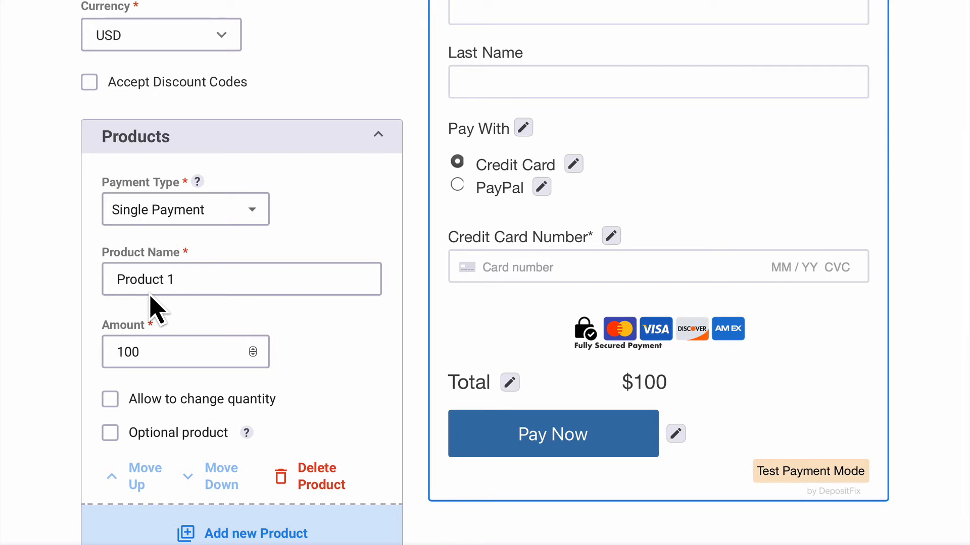
Allow quantity changes for Product 1 and try a quantity of 5 in the form preview.
left_click(127, 409)
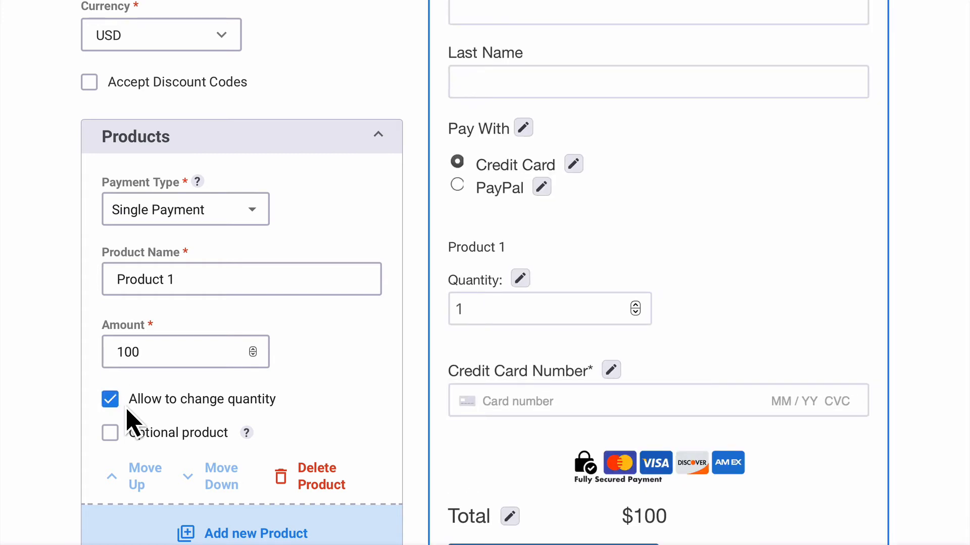
left_click(637, 305)
left_click(637, 305)
left_click(637, 305)
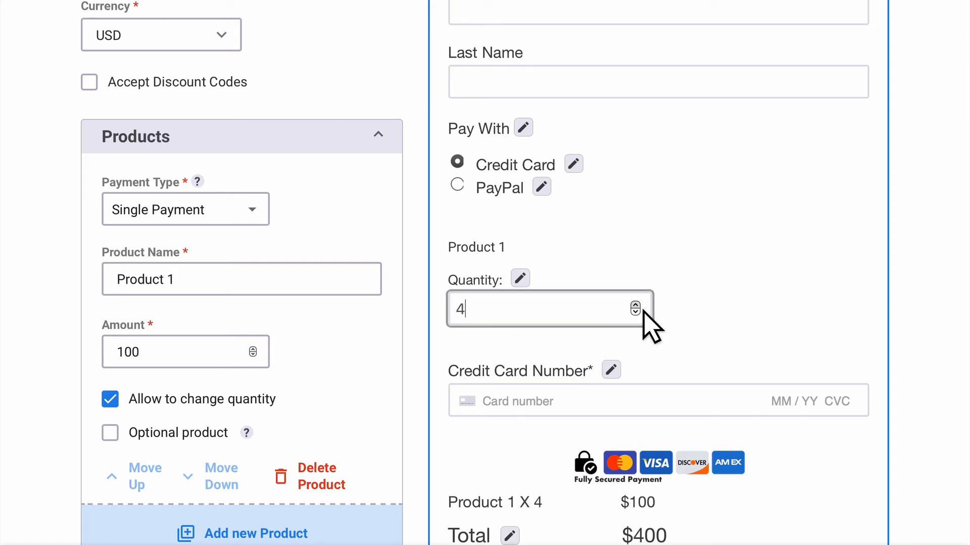
left_click(638, 306)
Add a second product named "Product 2" with an amount of 1000.
scroll(651, 329, "down", 1)
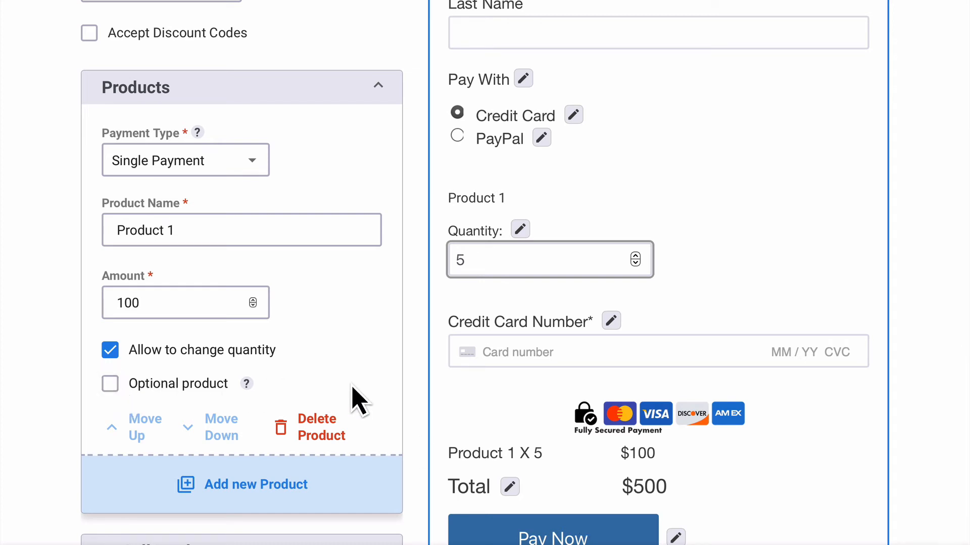
scroll(356, 400, "down", 1)
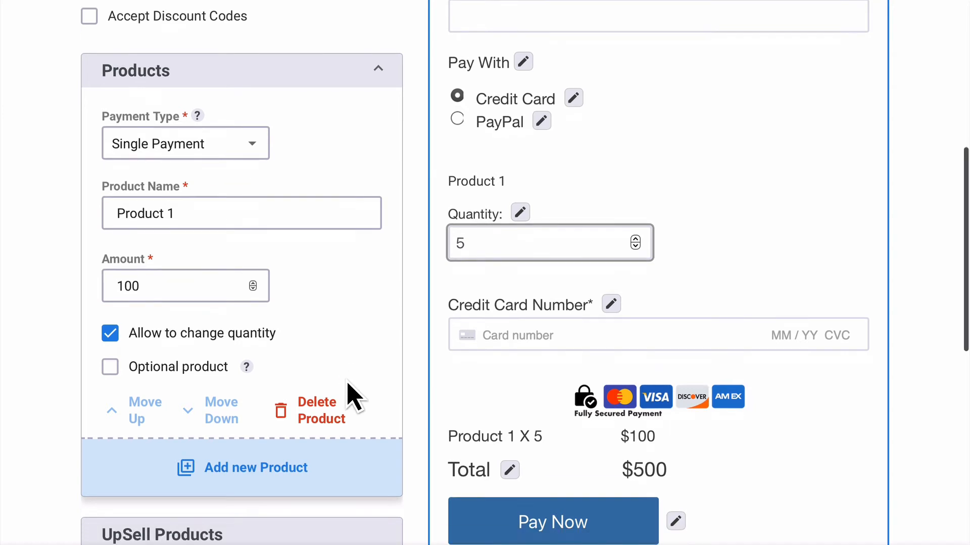
left_click(218, 450)
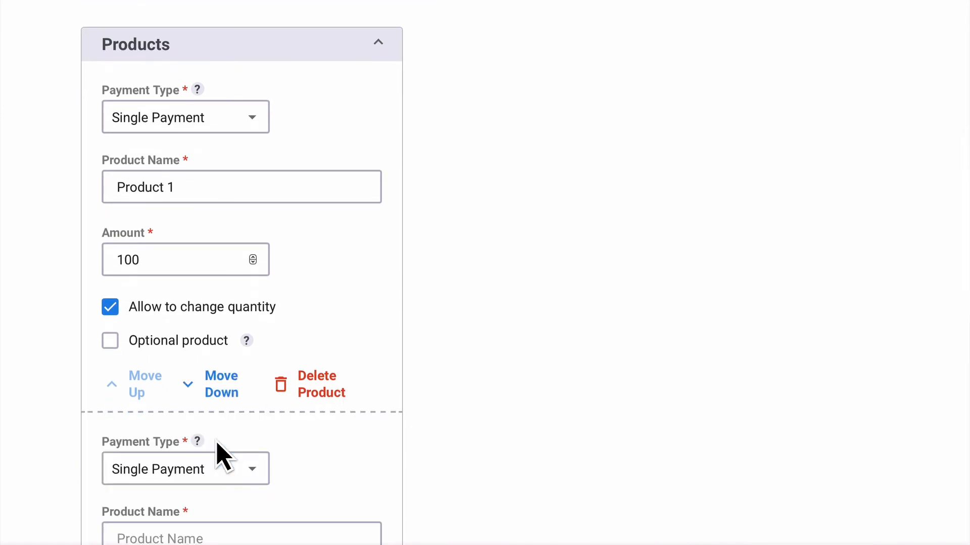
scroll(216, 443, "down", 6)
left_click(182, 286)
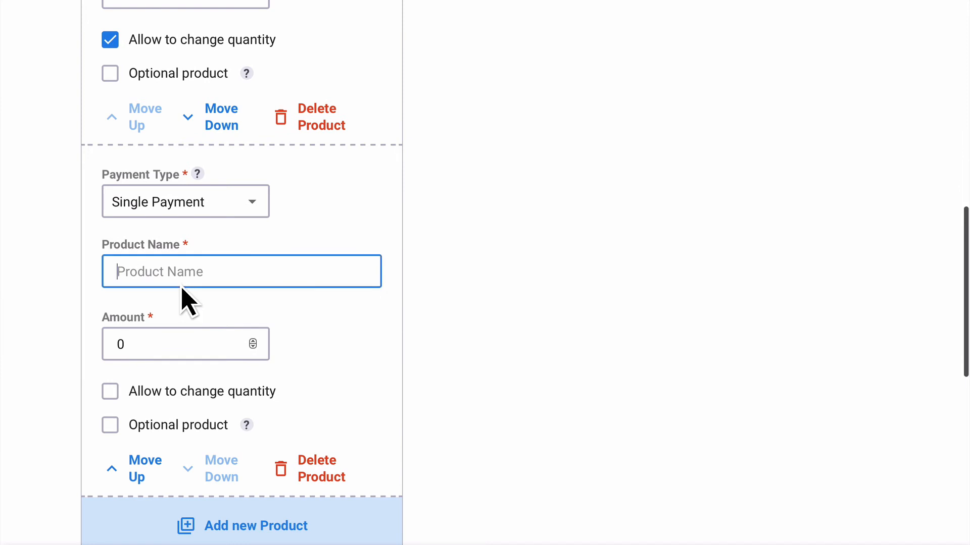
type("Product 2")
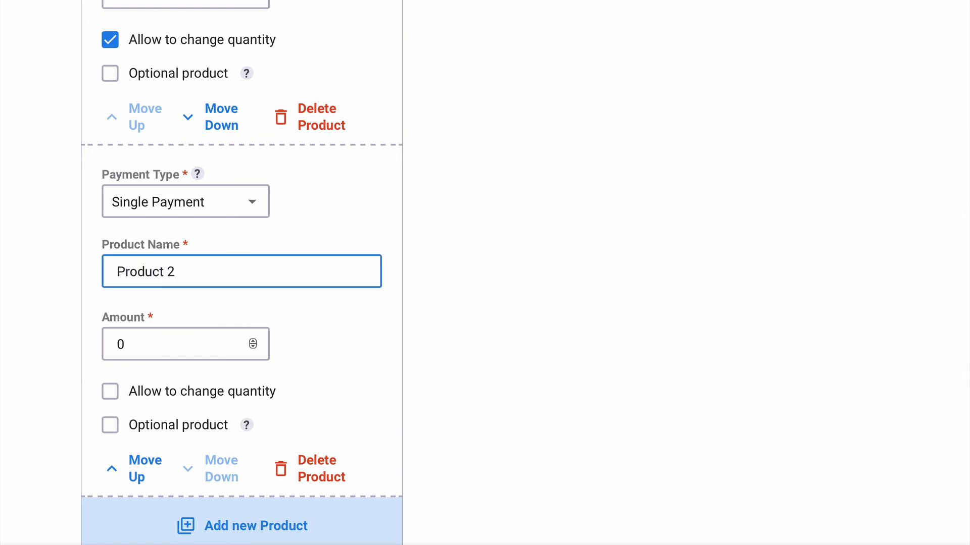
key("Tab")
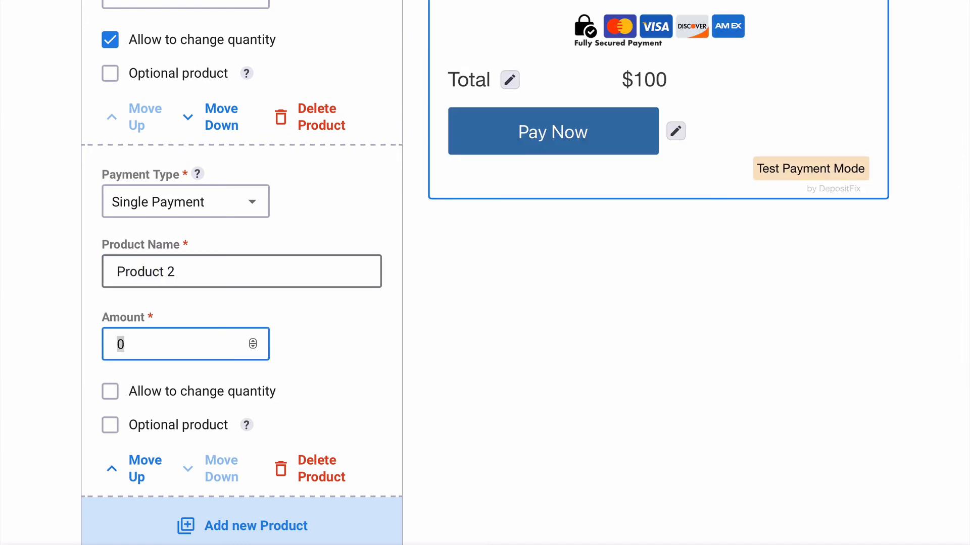
type("100")
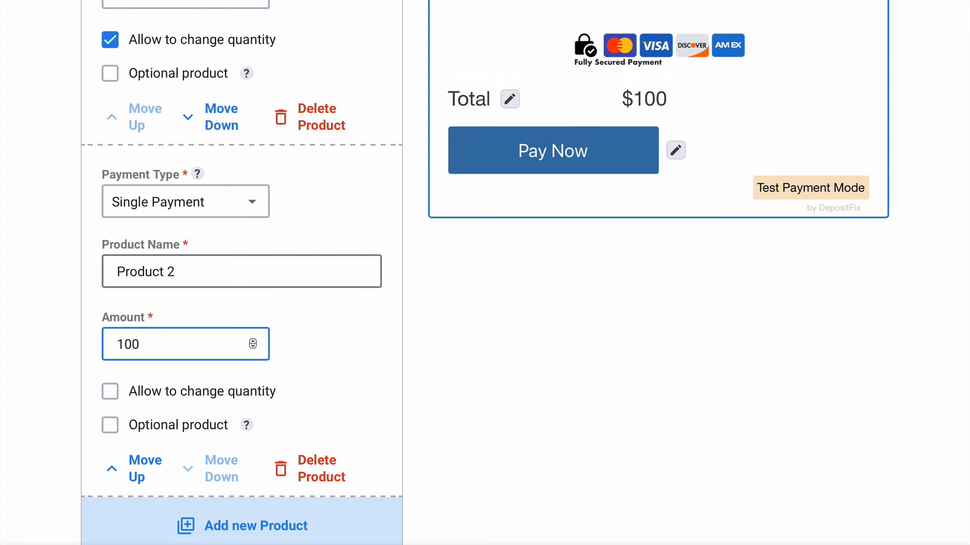
type("0")
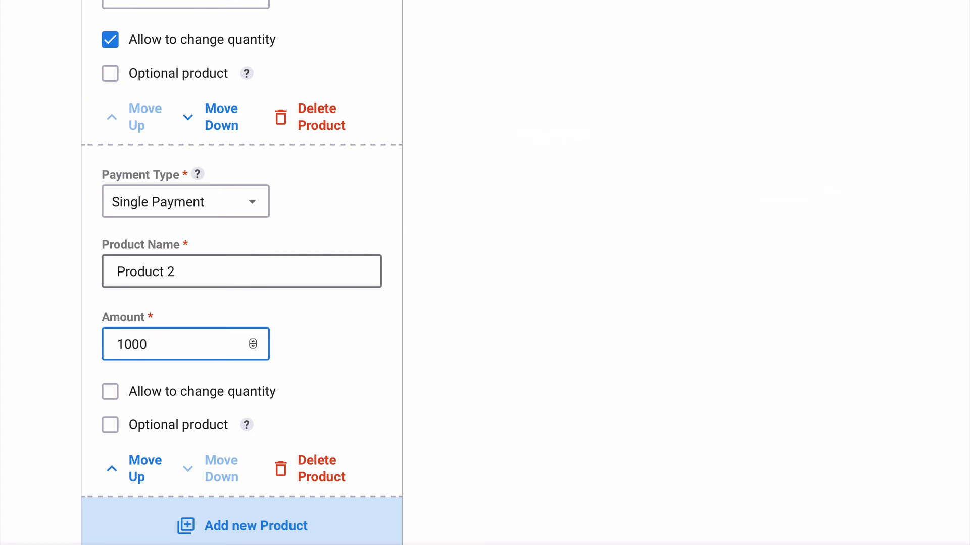
Check which products the form preview offers for selection, keeping Product 1 chosen.
scroll(484, 273, "up", 1)
scroll(485, 273, "up", 5)
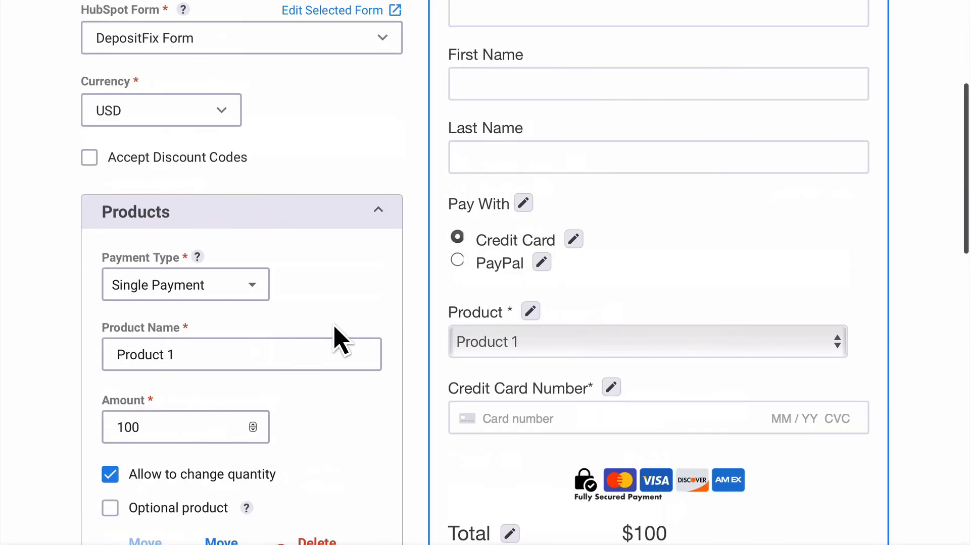
left_click(504, 342)
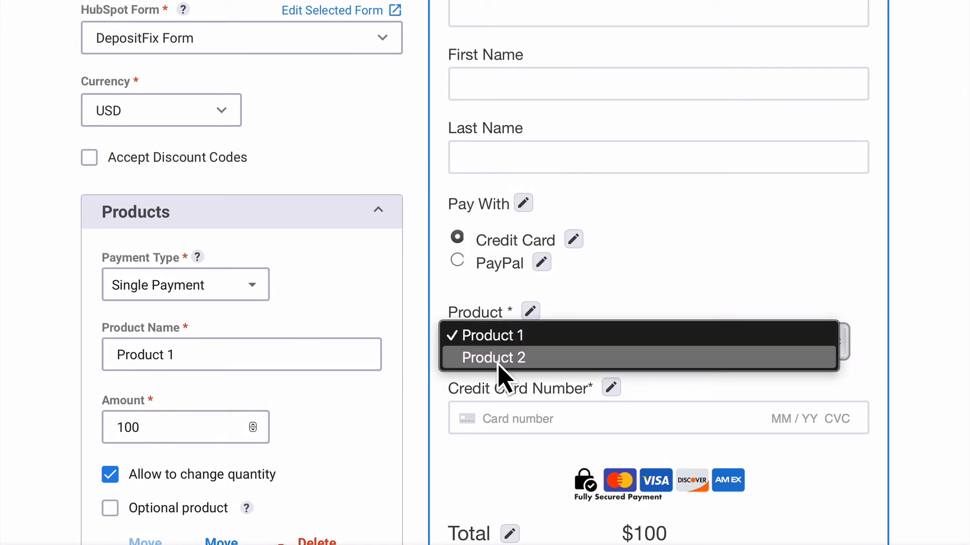
left_click(437, 465)
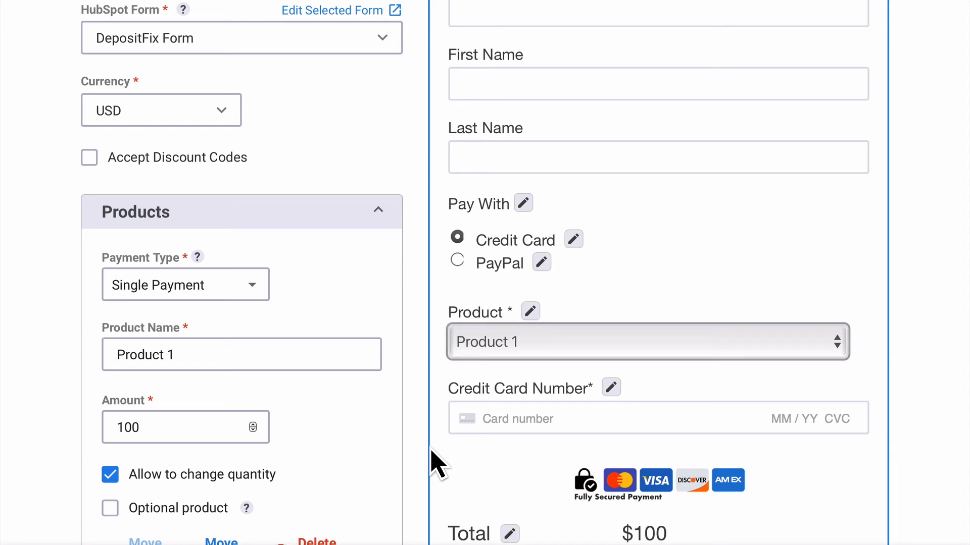
Add a third product named "Addon" with an amount of 50 and mark it as an optional product.
scroll(381, 431, "down", 12)
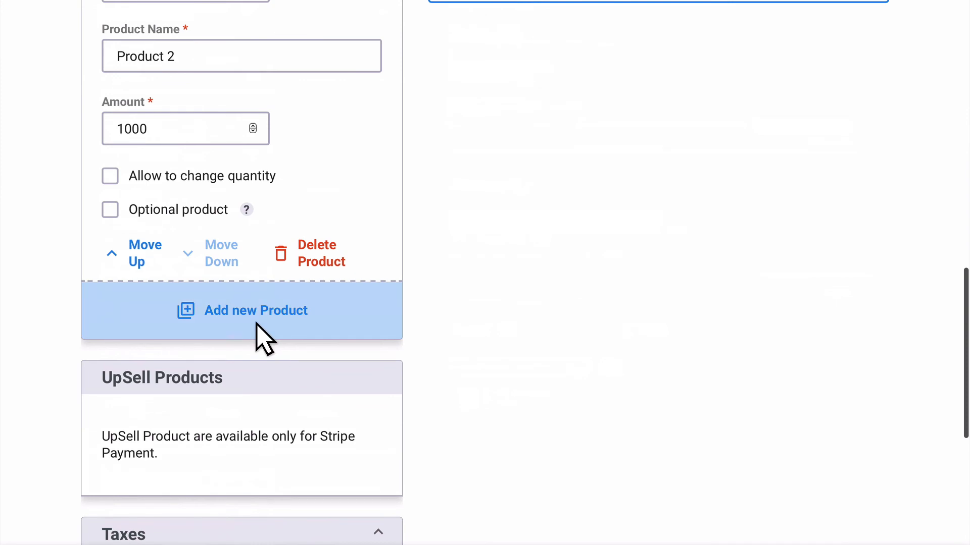
left_click(260, 331)
left_click(174, 411)
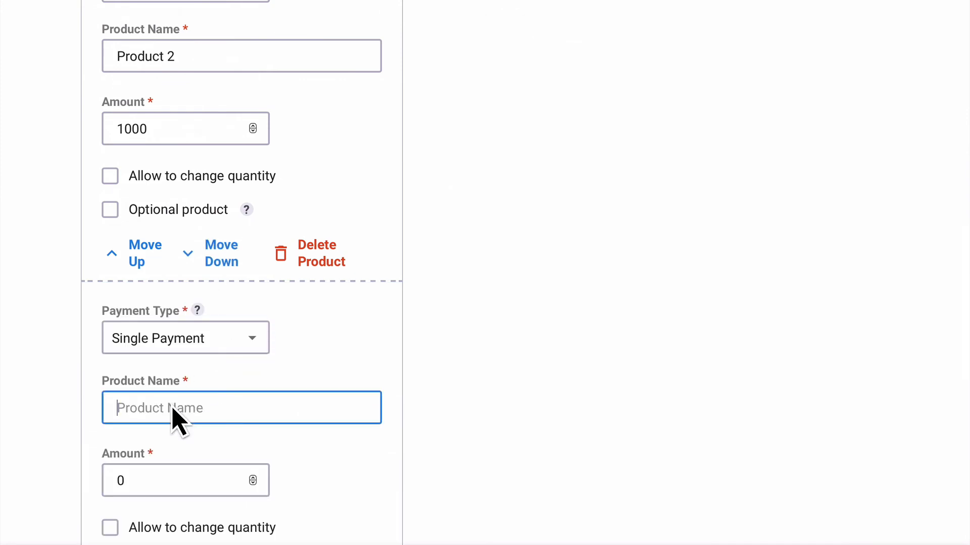
type("Addon")
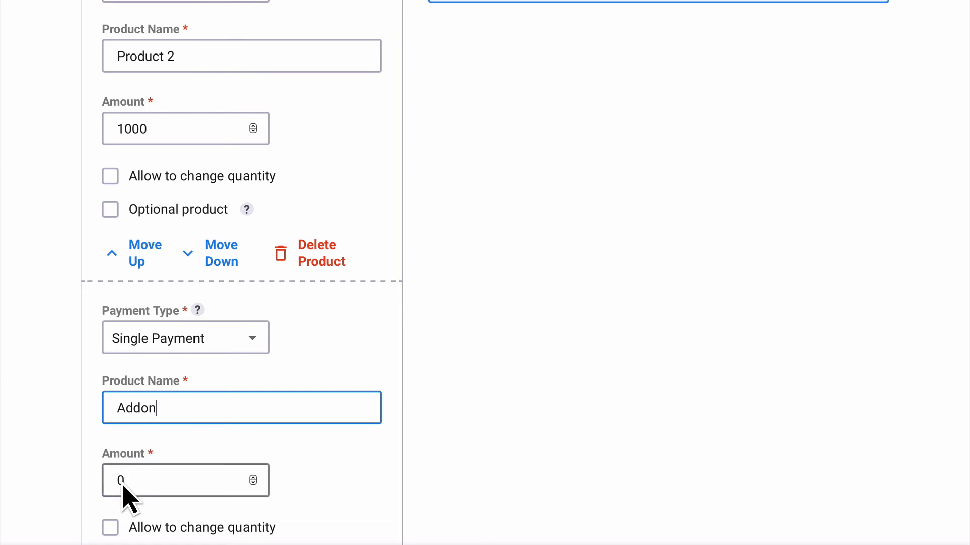
left_click(137, 491)
key("BackSpace")
type("50")
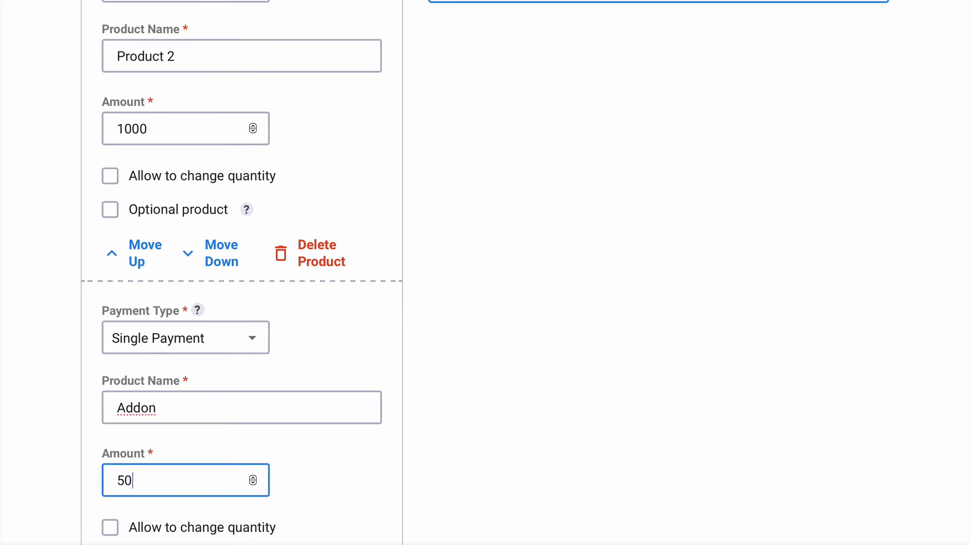
scroll(121, 497, "down", 1)
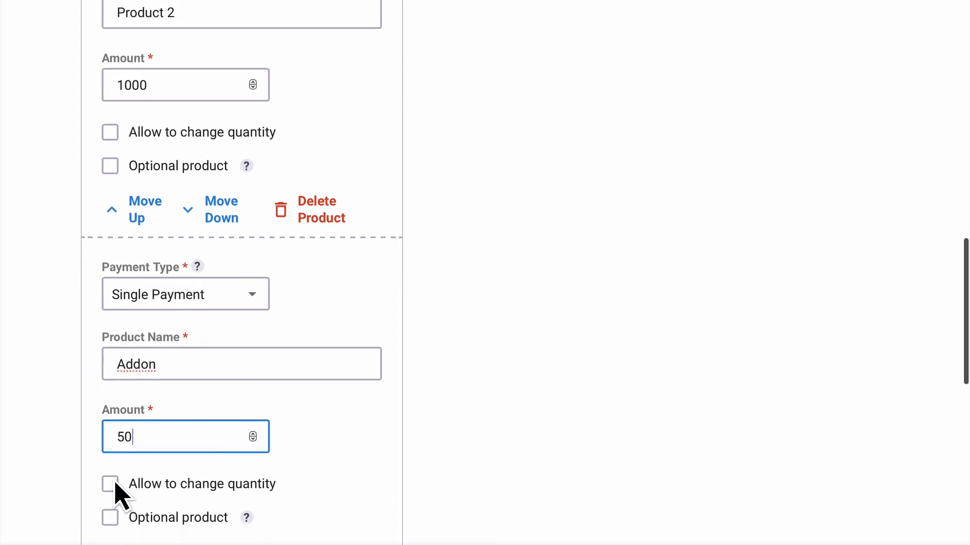
left_click(115, 522)
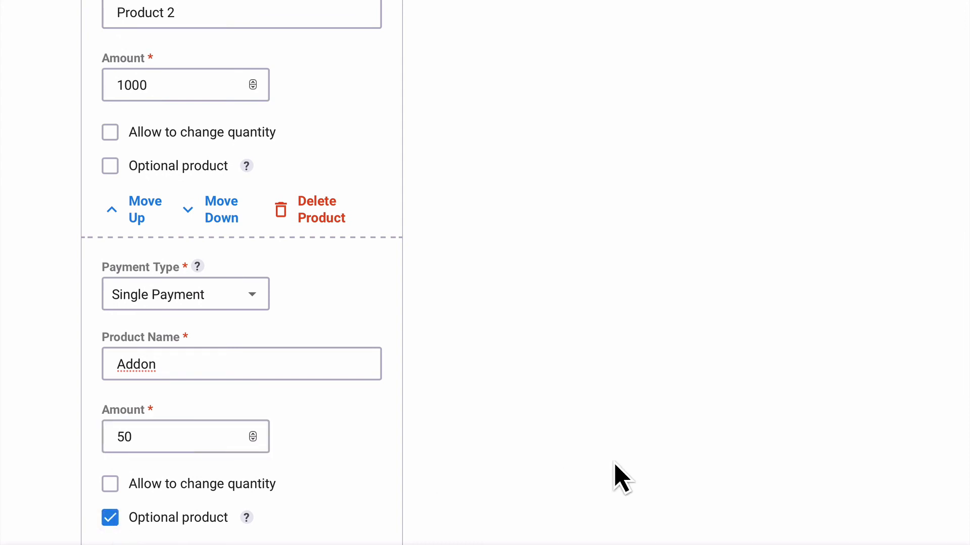
Try the Addon option in the form preview by selecting it and clearing it again.
scroll(612, 471, "up", 9)
scroll(614, 466, "up", 5)
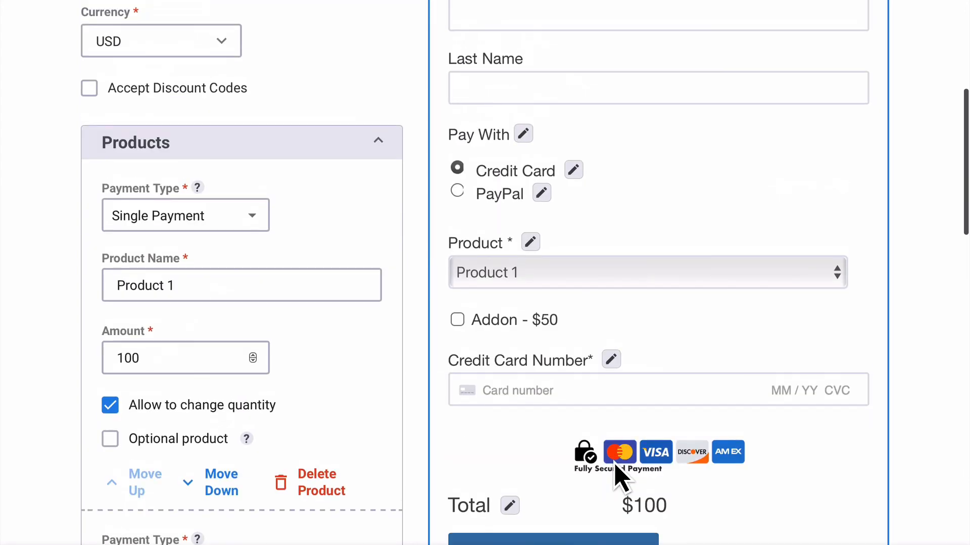
left_click(480, 329)
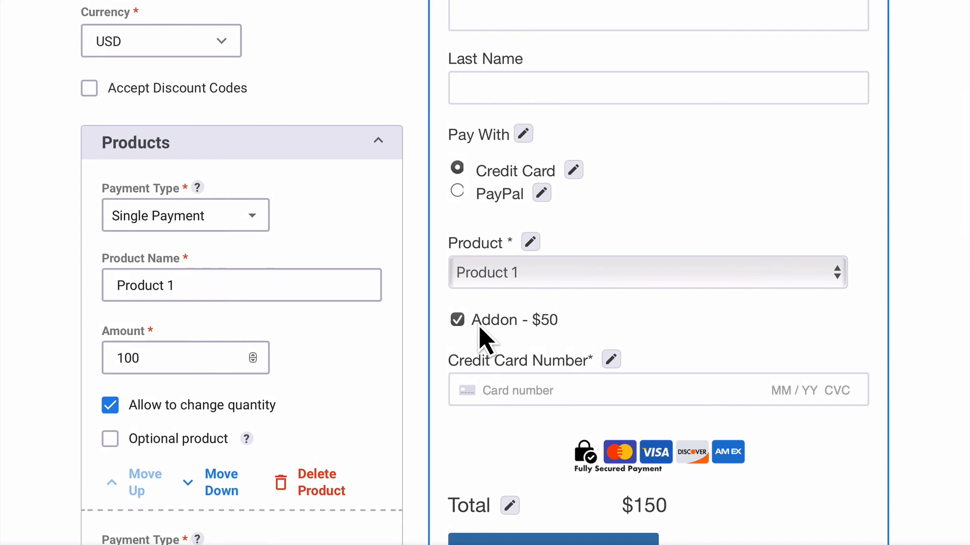
left_click(480, 328)
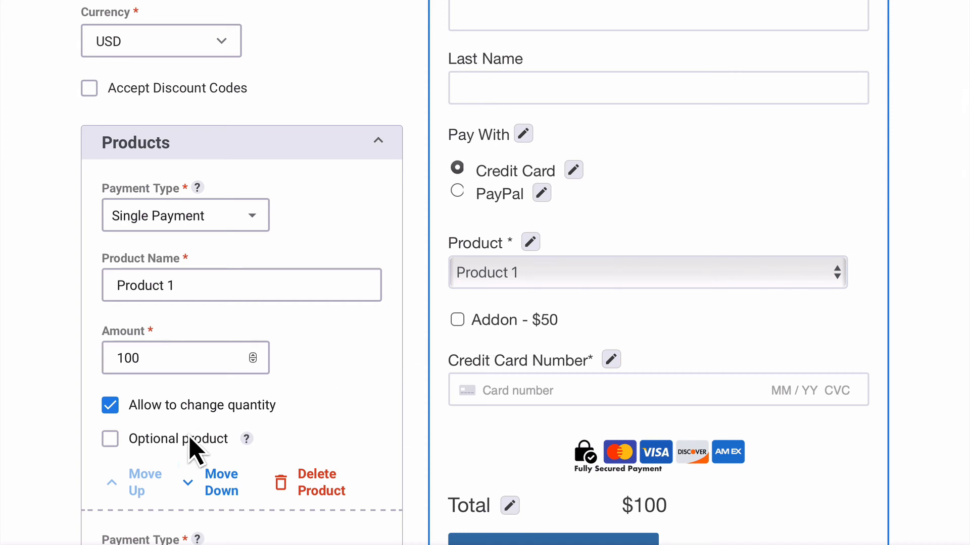
Mark both Product 1 and Product 2 as optional products.
left_click(174, 445)
scroll(169, 433, "down", 5)
scroll(168, 427, "down", 2)
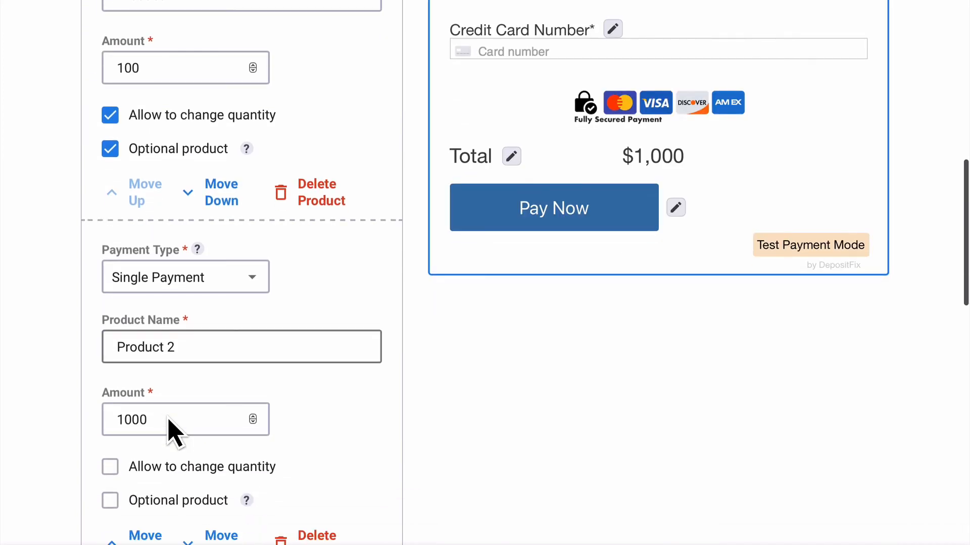
left_click(136, 495)
Select Product 1, Product 2 and Addon in the form preview and set Product 1's quantity to 4.
scroll(396, 481, "up", 8)
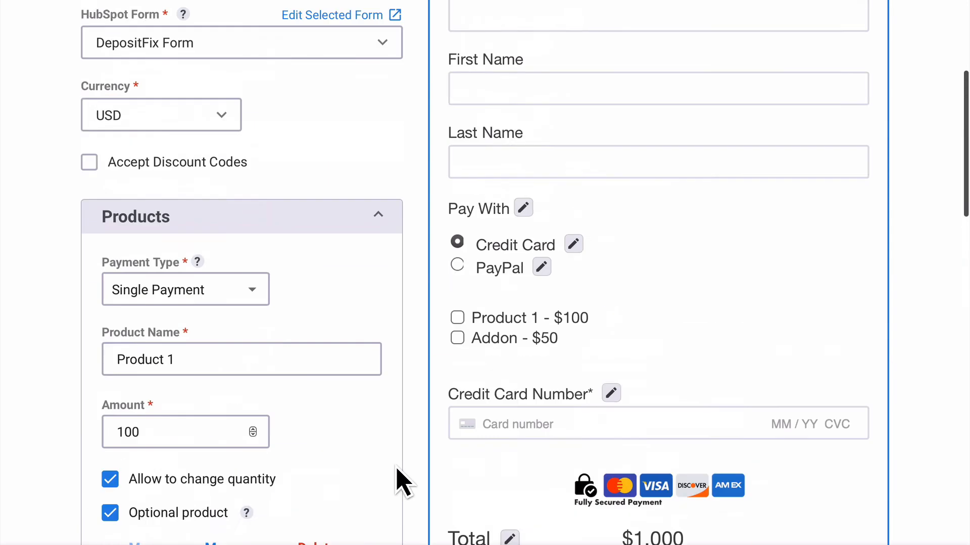
left_click(500, 396)
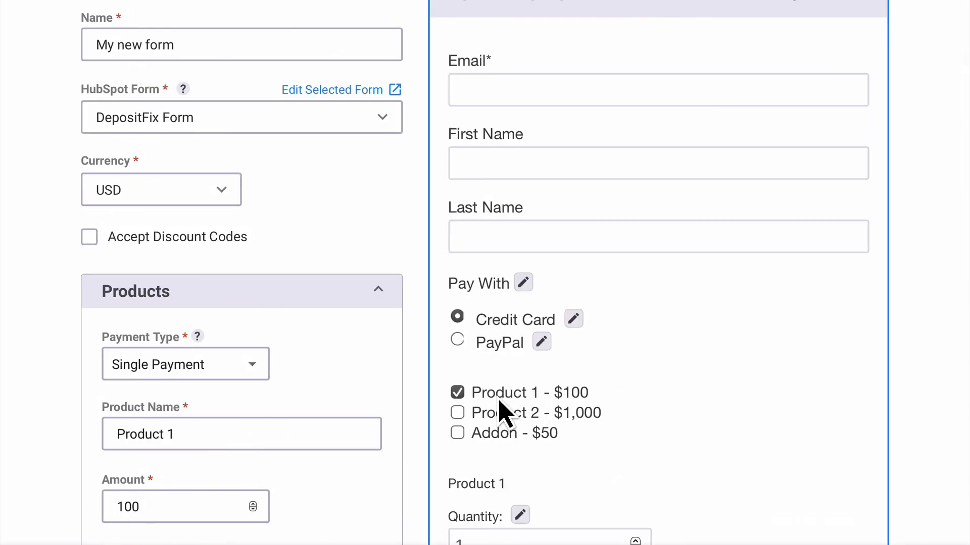
left_click(479, 434)
left_click(495, 421)
scroll(650, 470, "down", 1)
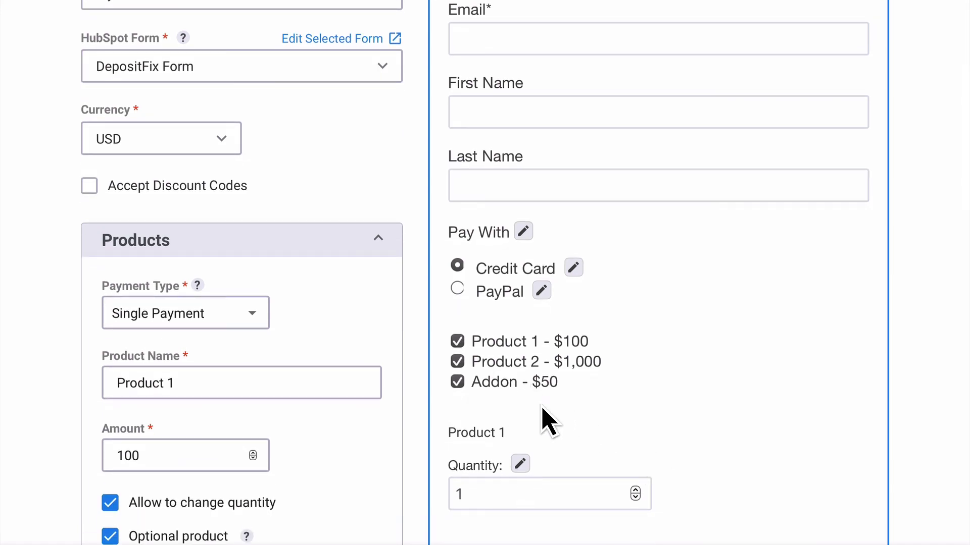
left_click(636, 491)
left_click(635, 491)
left_click(635, 491)
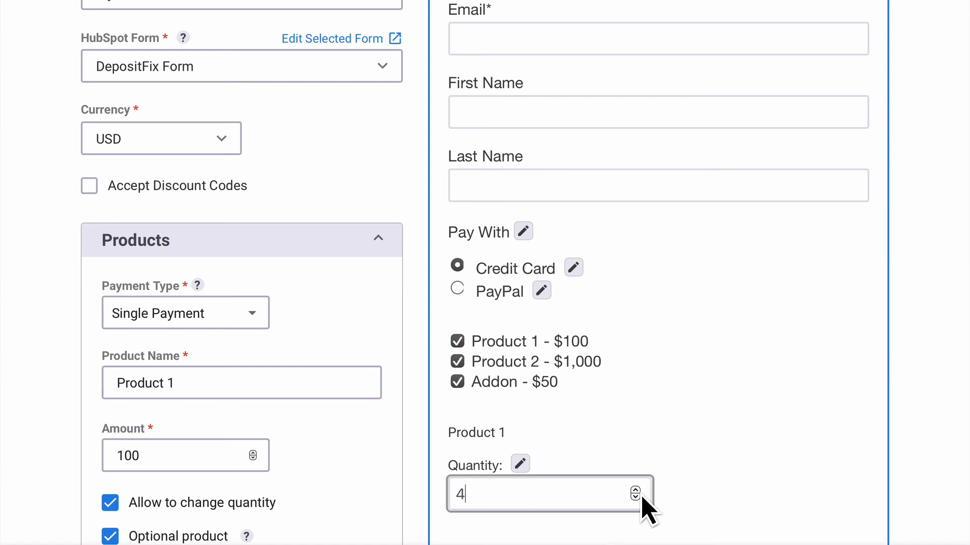
Open the payment type choices for Product 1.
scroll(353, 490, "down", 1)
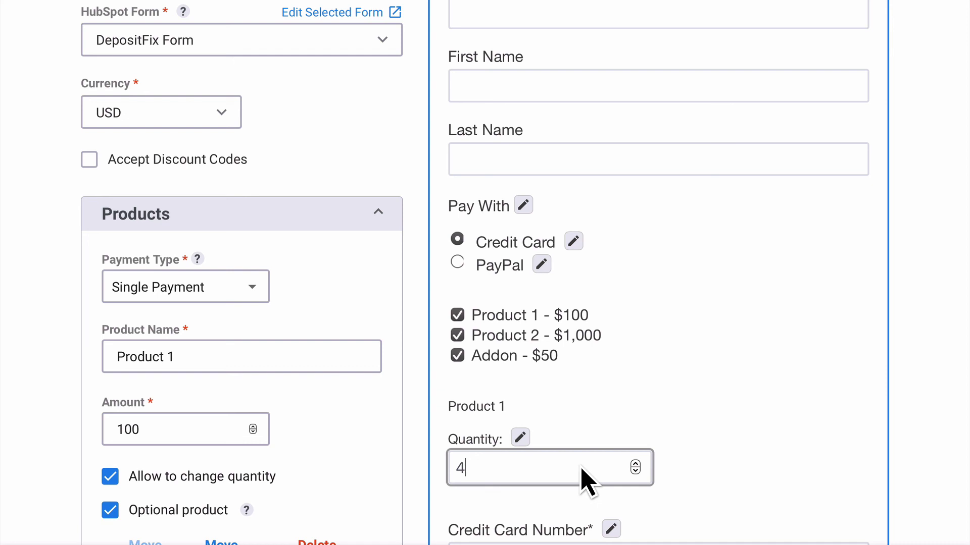
left_click(211, 300)
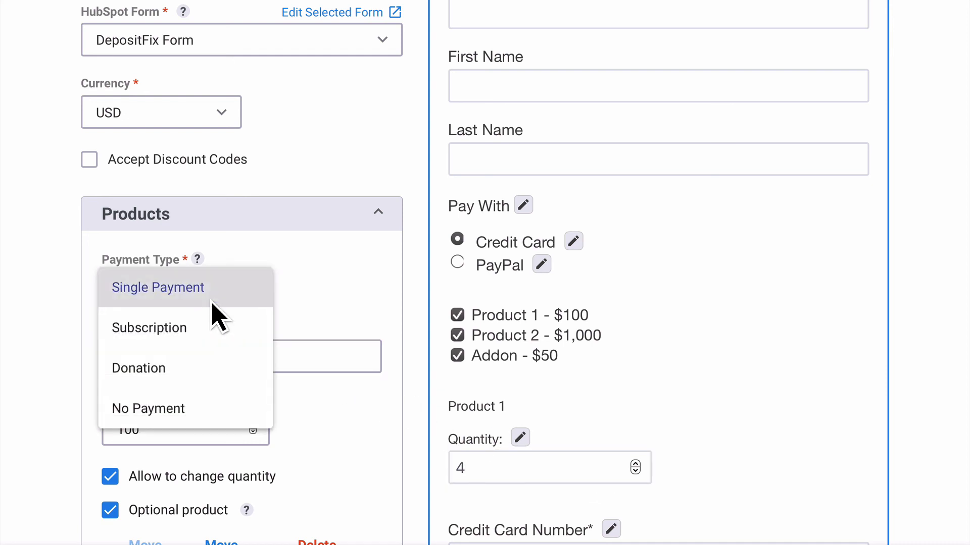